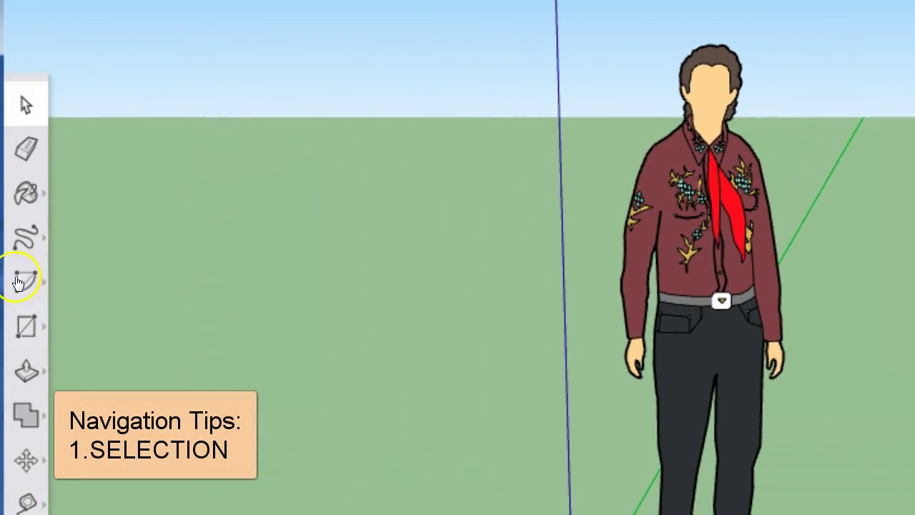
Switch from the Pencil back to Select, click the person figure to select it, then deselect
mouse_move(27, 236)
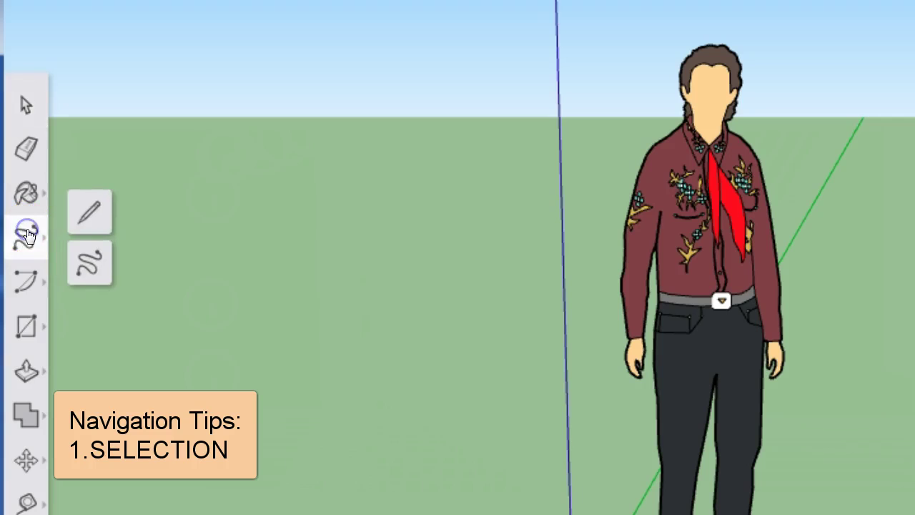
click(87, 208)
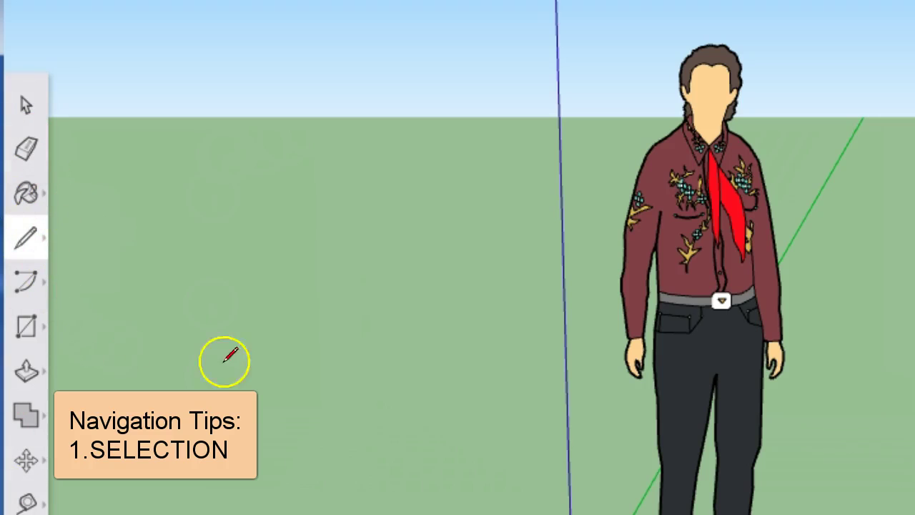
click(26, 98)
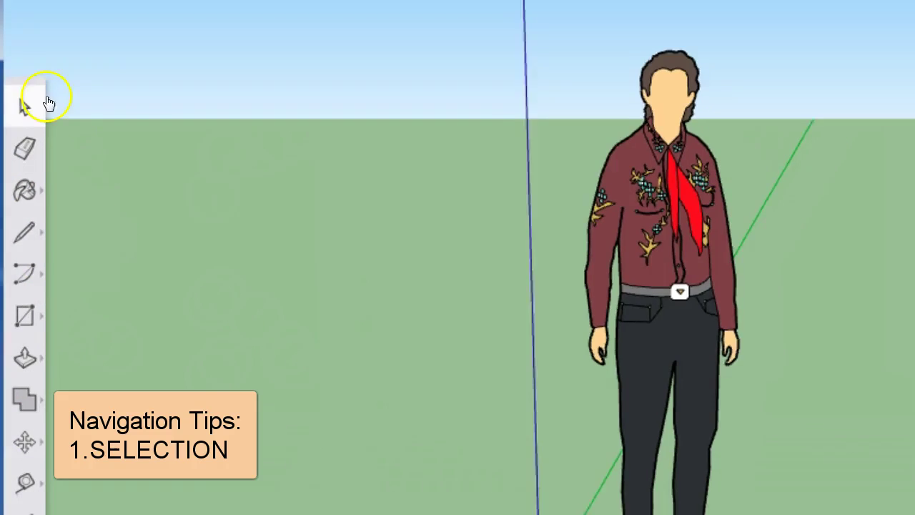
click(696, 207)
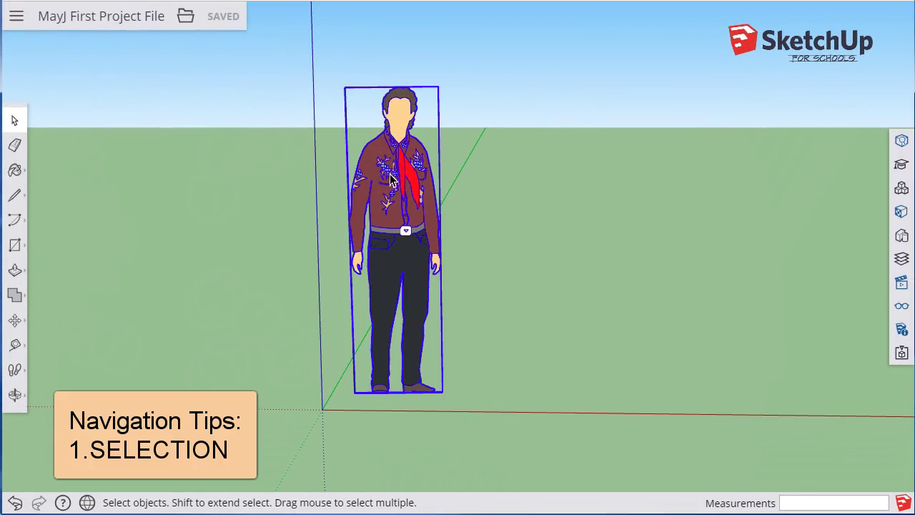
click(515, 72)
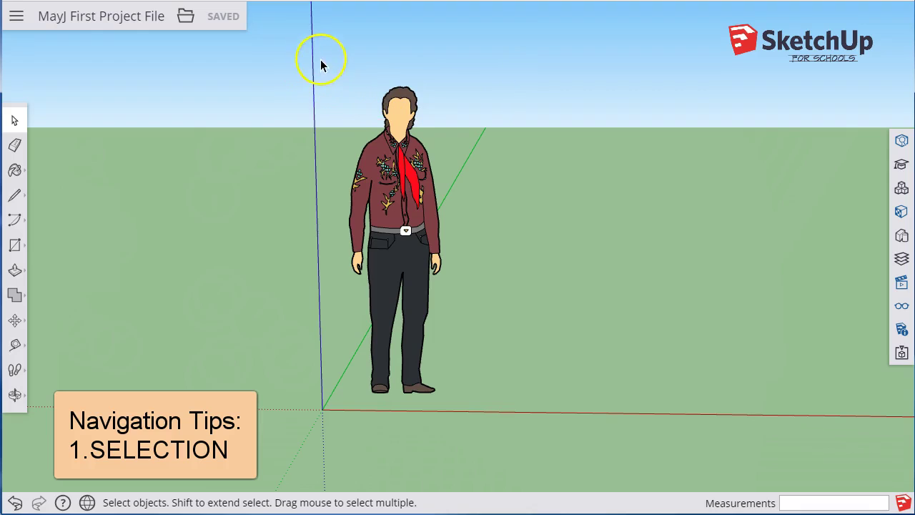
Window-select the whole figure, and show that a partial window selects nothing
drag(320, 60, 497, 448)
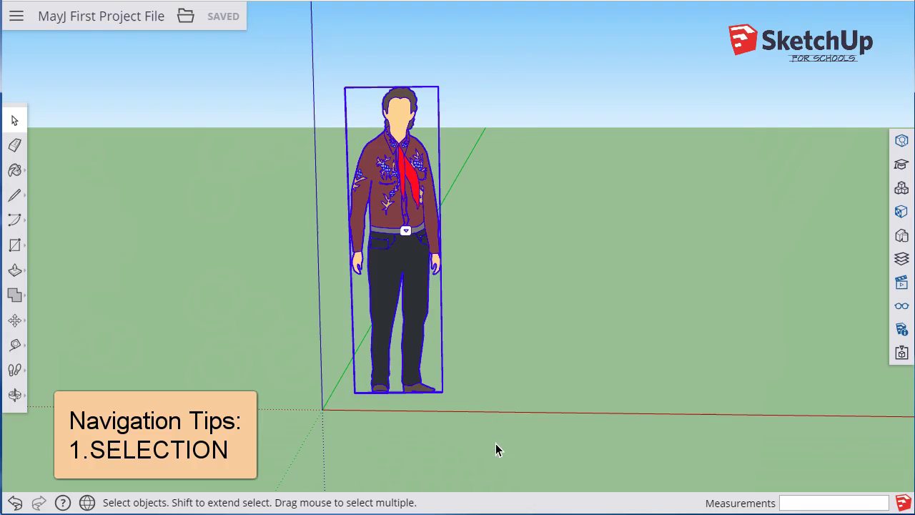
click(398, 49)
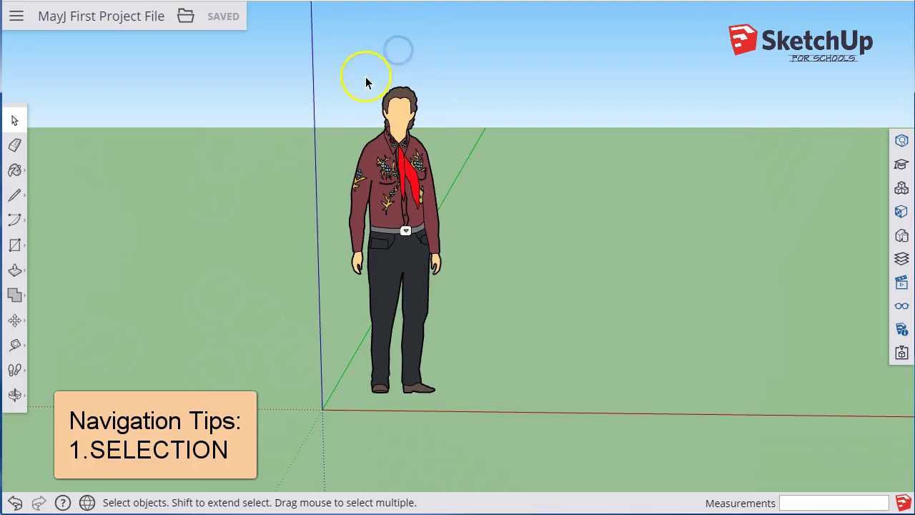
drag(334, 75, 419, 188)
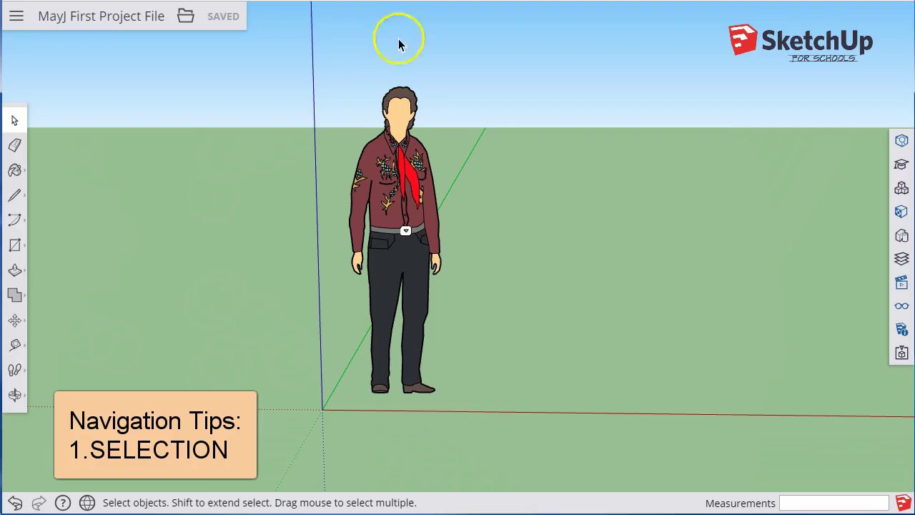
drag(327, 70, 472, 432)
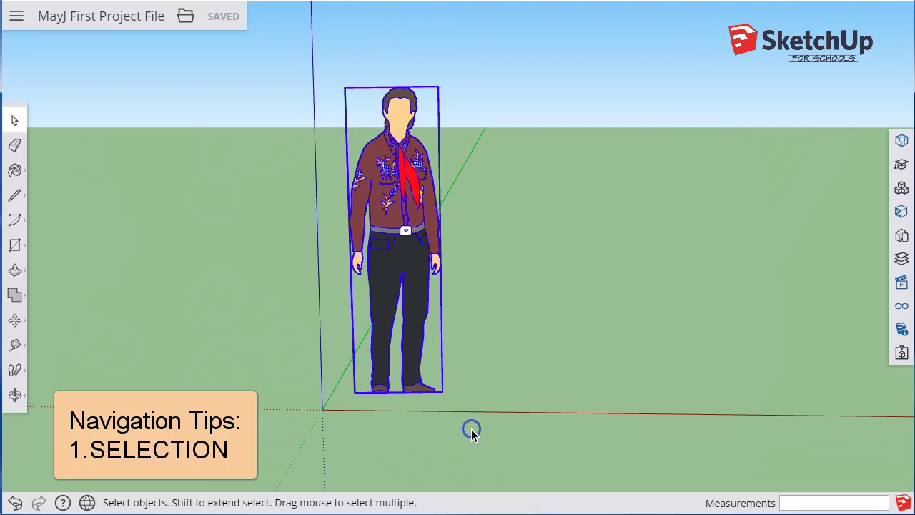
Deselect, then select the figure with a right-to-left crossing window
click(347, 43)
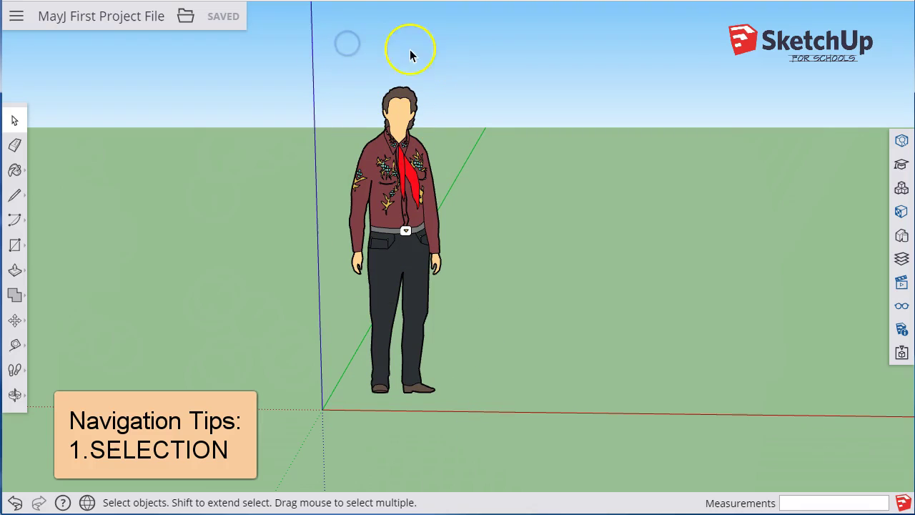
click(478, 58)
drag(478, 57, 411, 110)
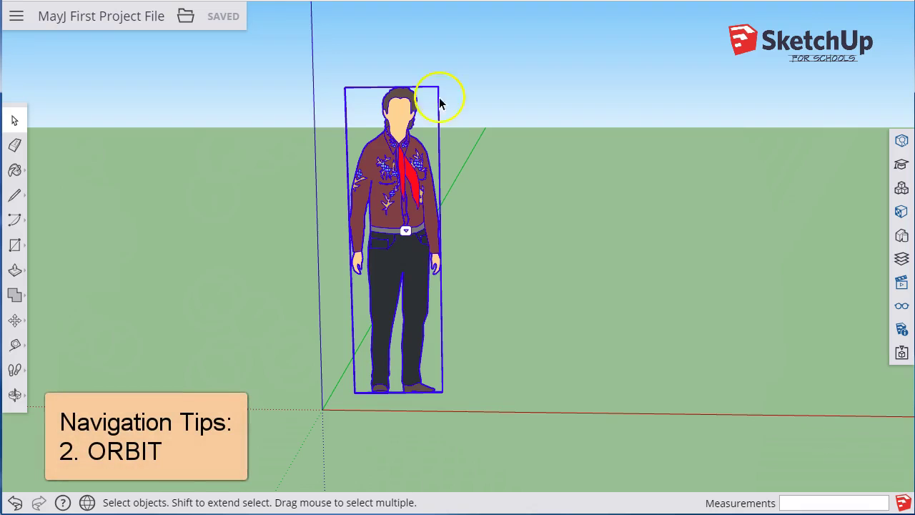
Deselect the figure, orbit the view, and pan the scene right and back left
click(481, 70)
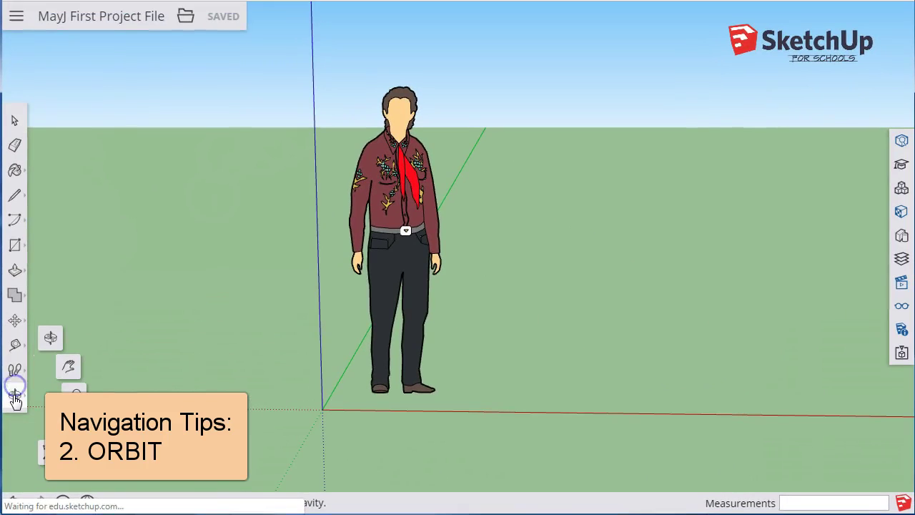
click(20, 367)
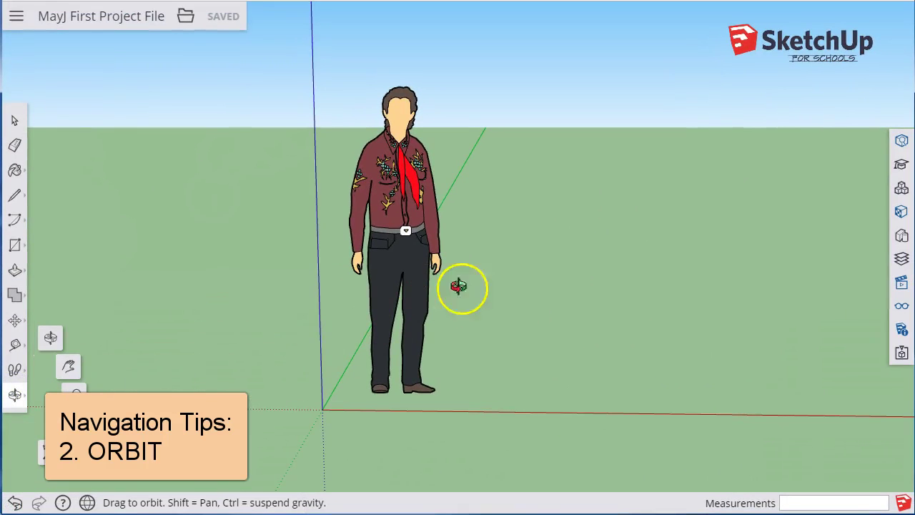
drag(458, 286, 501, 248)
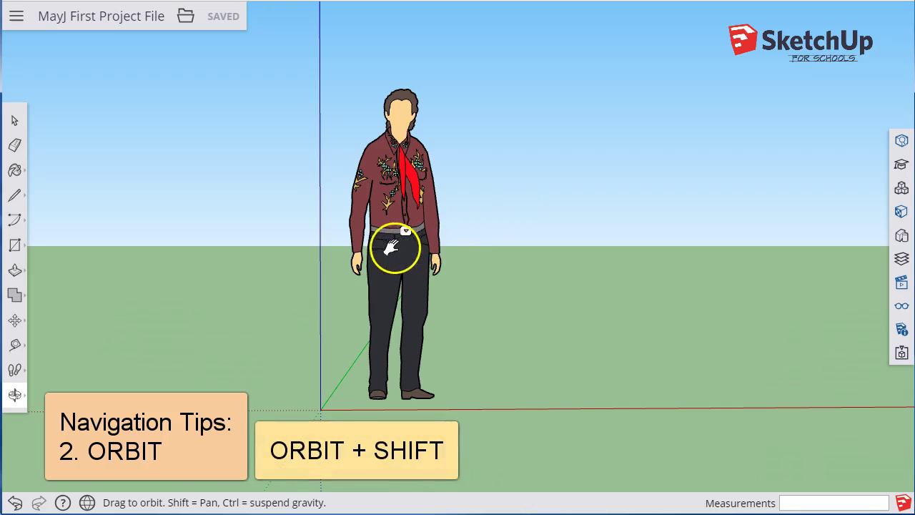
mouse_move(308, 241)
shift+mouse_down()
mouse_move(316, 230)
mouse_move(537, 239)
mouse_move(207, 229)
mouse_move(507, 239)
mouse_move(407, 230)
mouse_move(375, 263)
mouse_move(351, 171)
mouse_move(337, 164)
mouse_move(322, 241)
shift+mouse_up()
shift+drag(485, 247, 200, 270)
Orbit and pan to centre the person figure, then reselect it with Select
drag(326, 278, 94, 281)
shift+drag(370, 301, 457, 323)
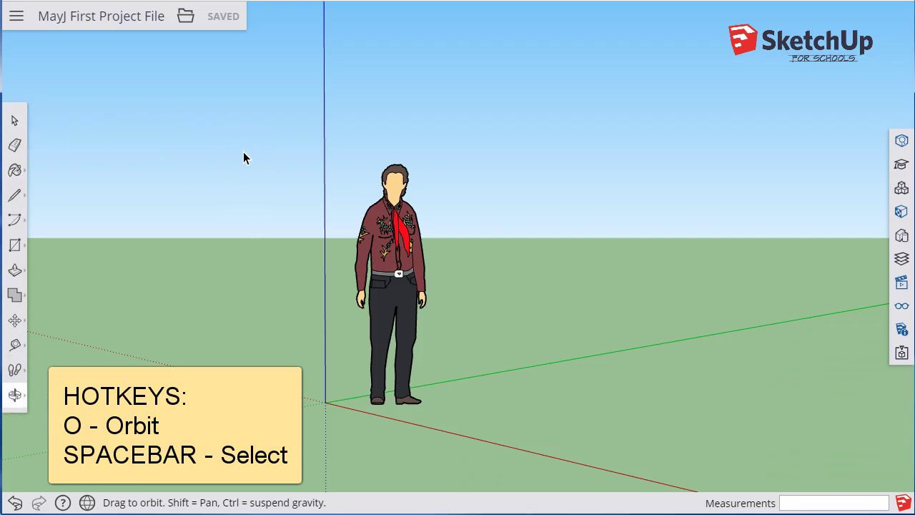
key(space)
click(389, 284)
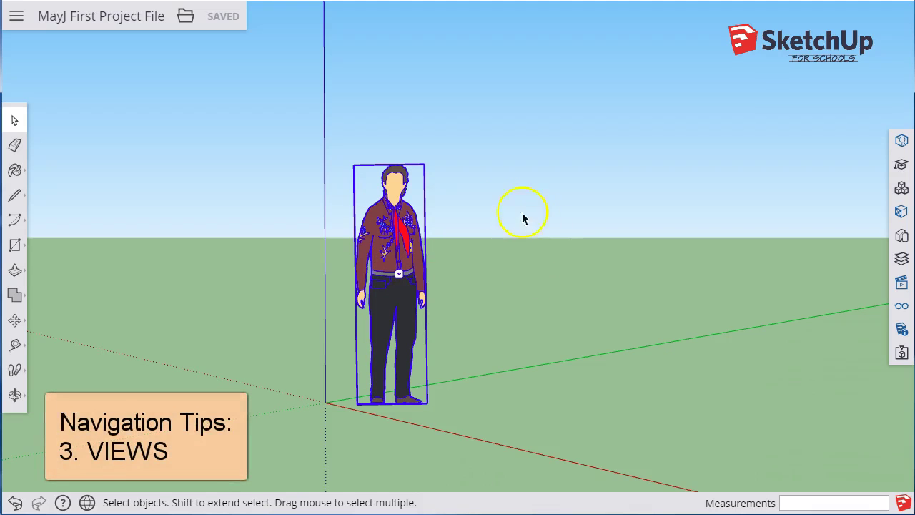
Open the right tray and browse its Components, Display and Views sections, collapsing Views
click(903, 140)
click(901, 188)
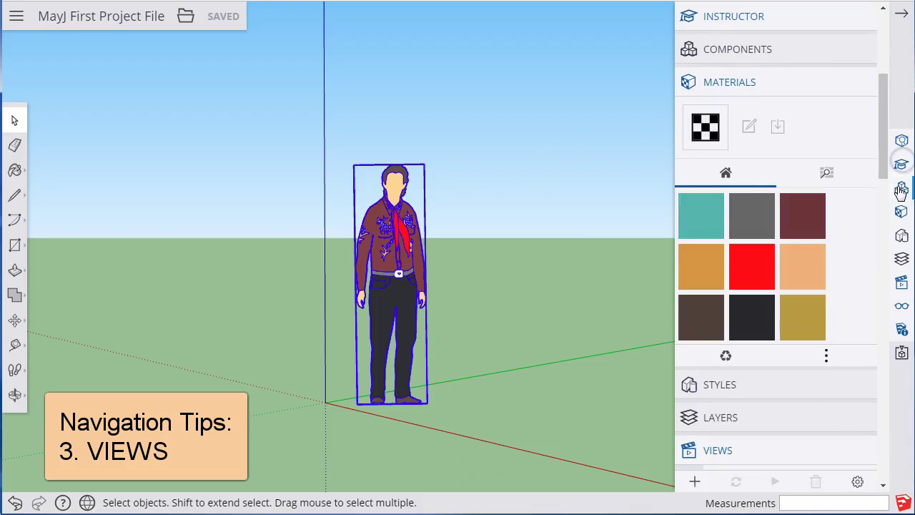
click(903, 313)
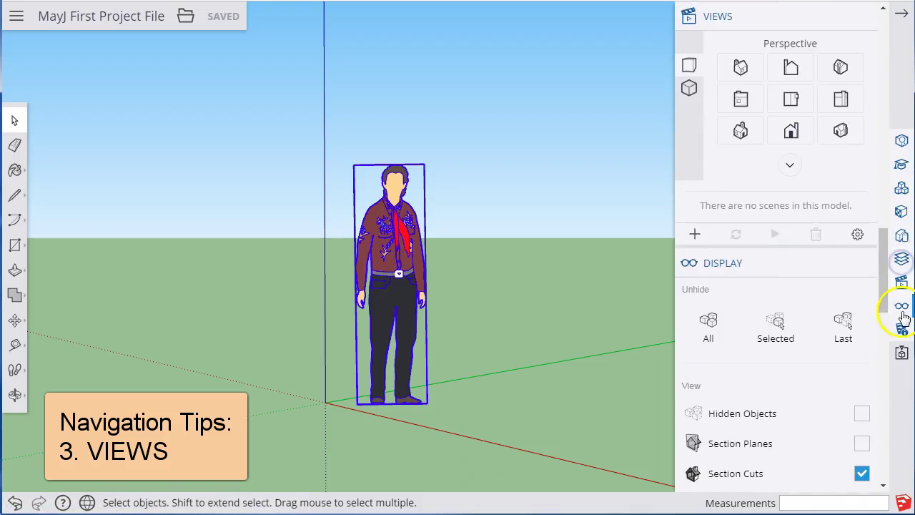
click(902, 284)
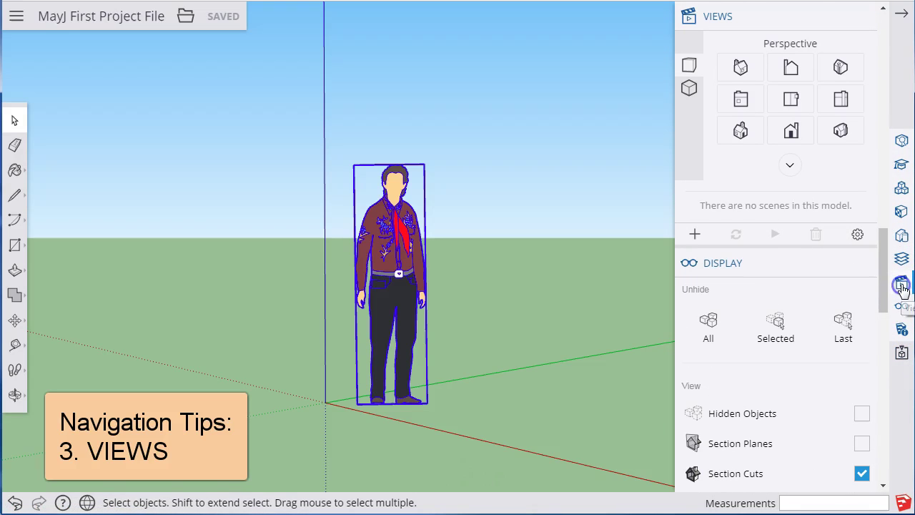
click(865, 17)
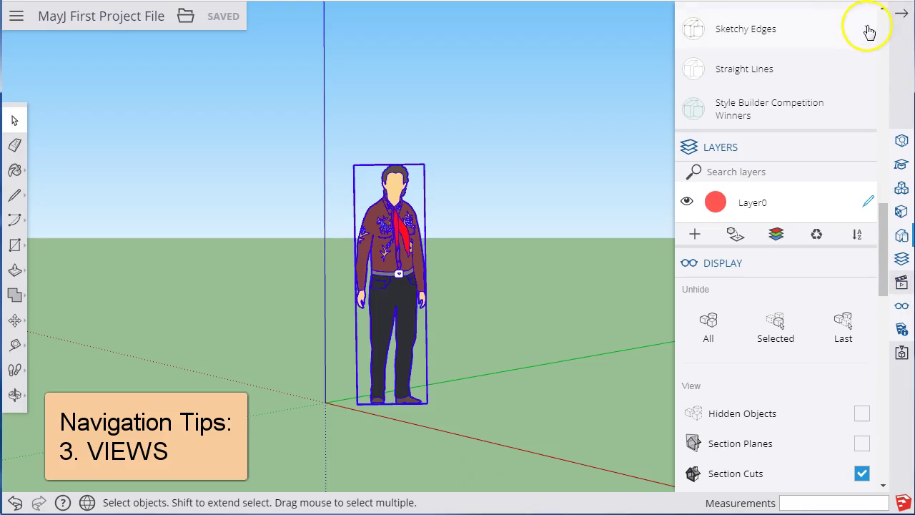
scroll(868, 28, up, 5)
scroll(855, 23, up, 3)
scroll(857, 24, down, 5)
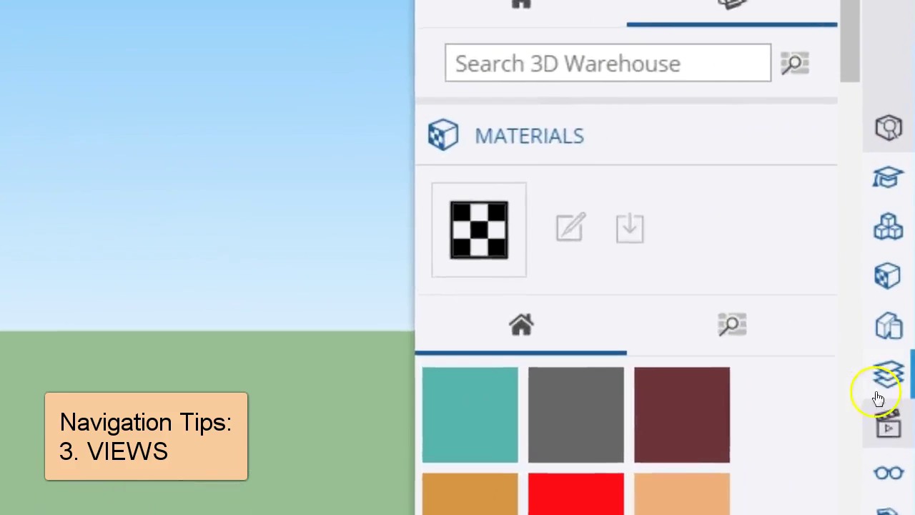
Cycle through the standard iso and preset views in the Views panel
click(888, 426)
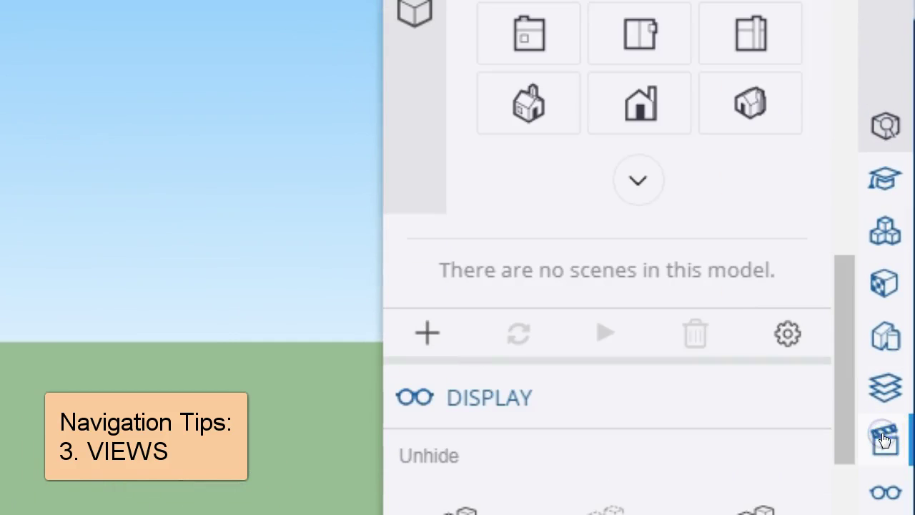
scroll(833, 300, up, 3)
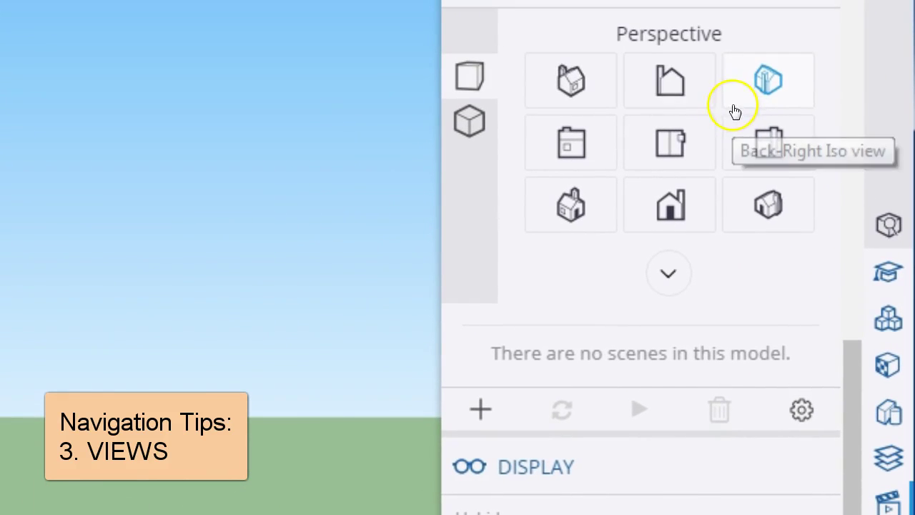
click(556, 88)
click(668, 78)
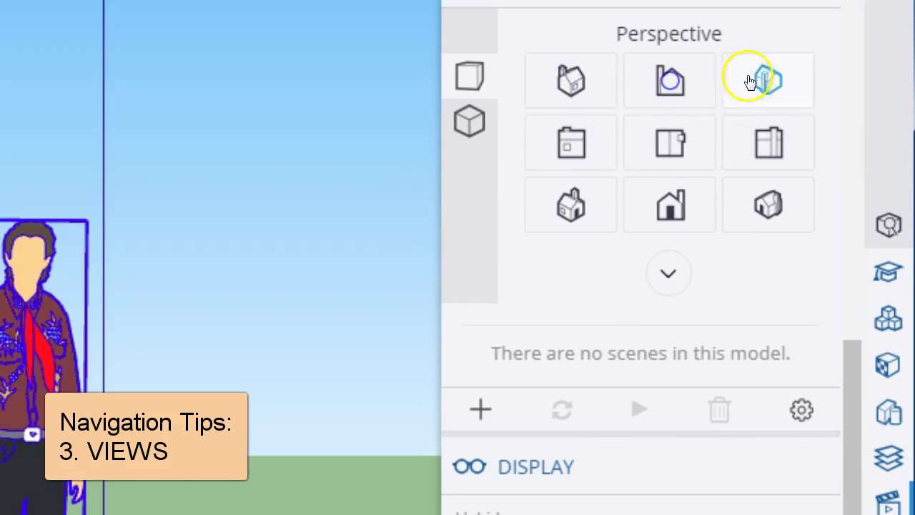
click(760, 77)
click(571, 143)
click(670, 143)
click(769, 143)
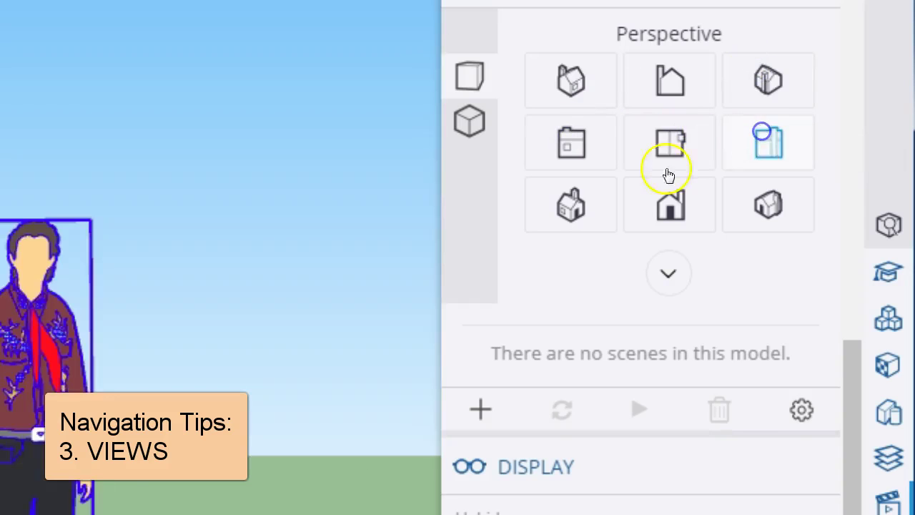
click(571, 206)
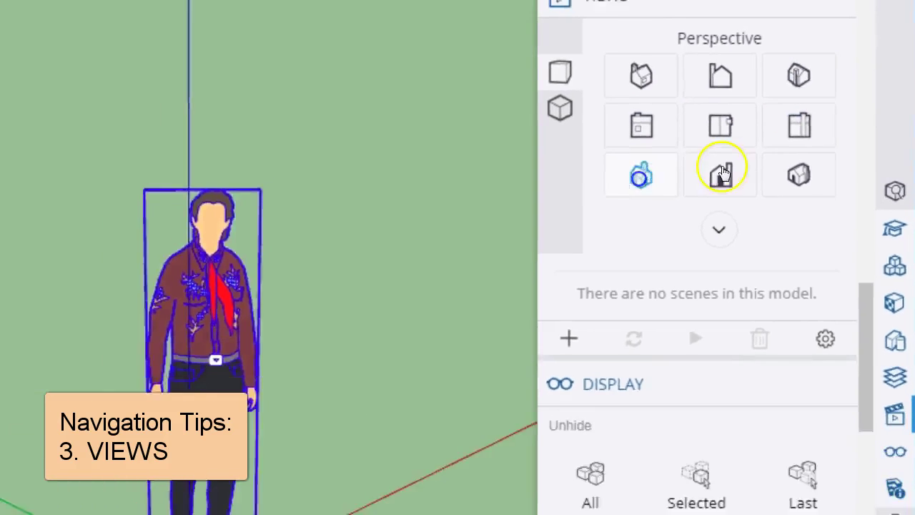
click(724, 171)
click(801, 176)
Switch to the Top then Front view, and turn on Parallel Projection
click(728, 133)
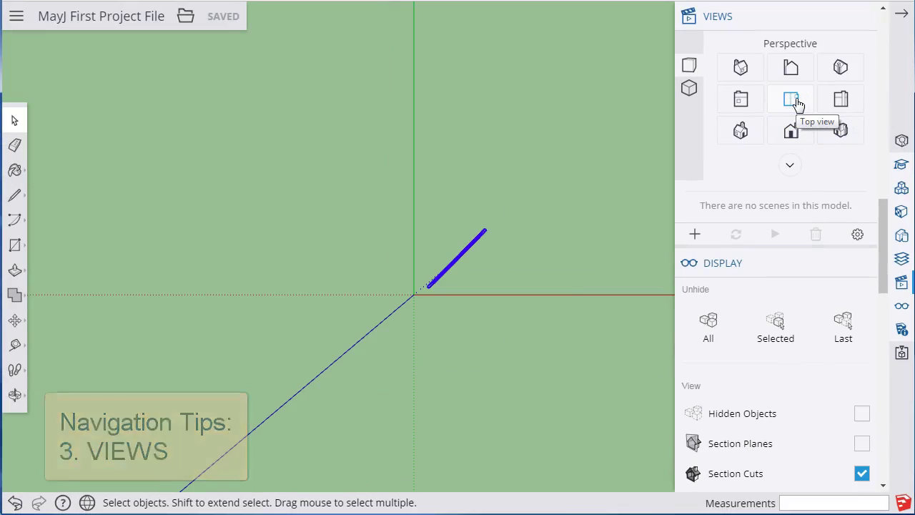
click(790, 130)
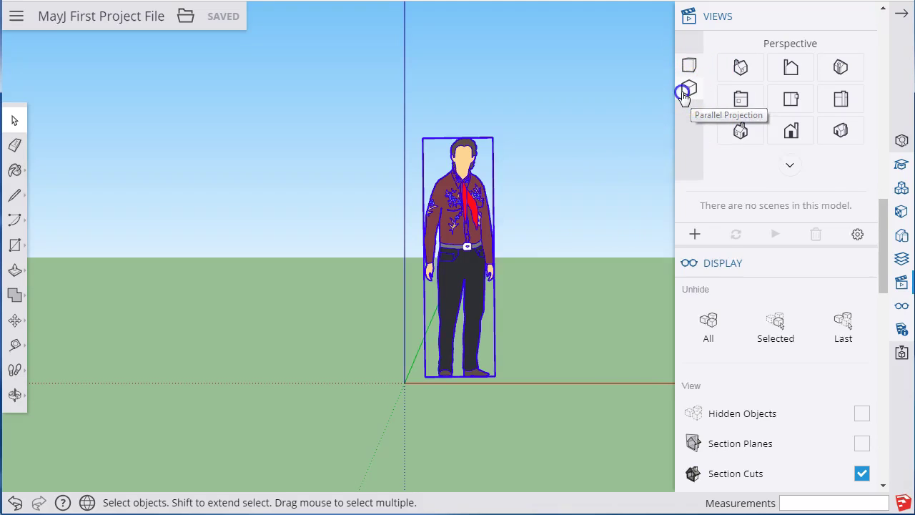
click(688, 89)
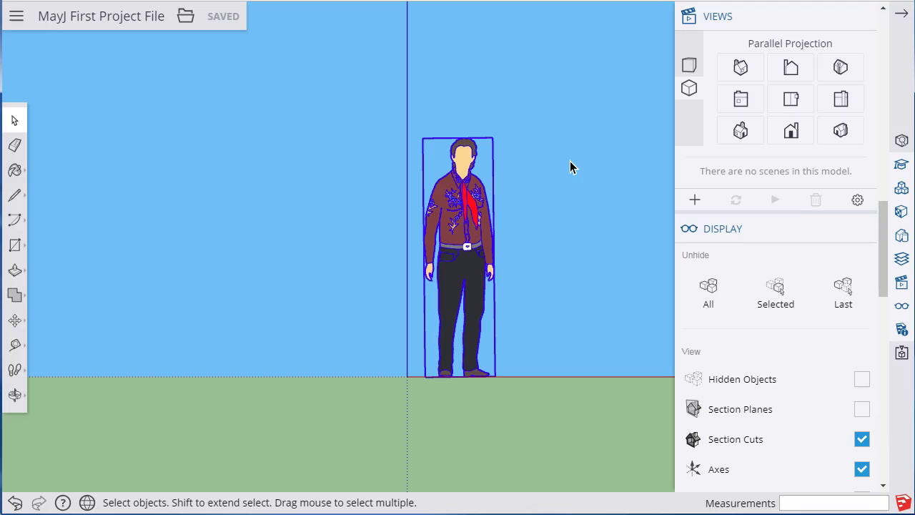
click(608, 164)
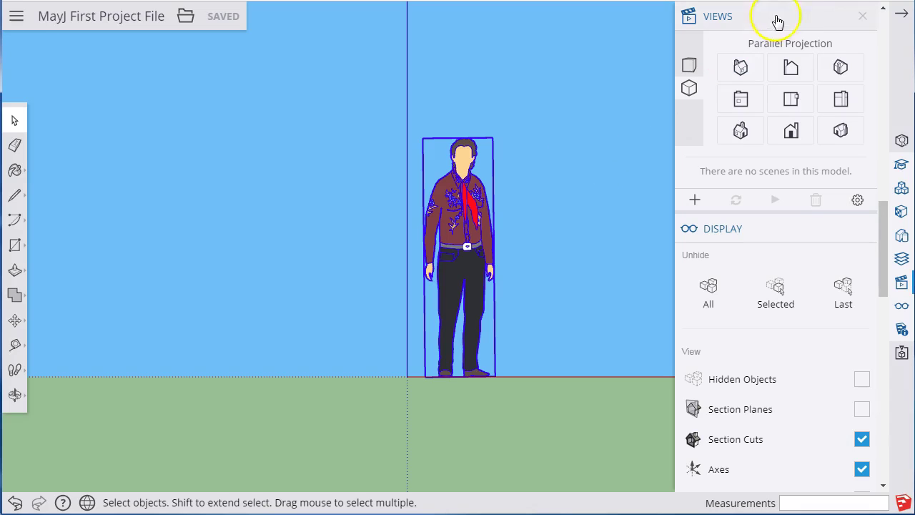
Collapse the tray, then select and deselect the figure several times, ending with nothing selected
click(899, 16)
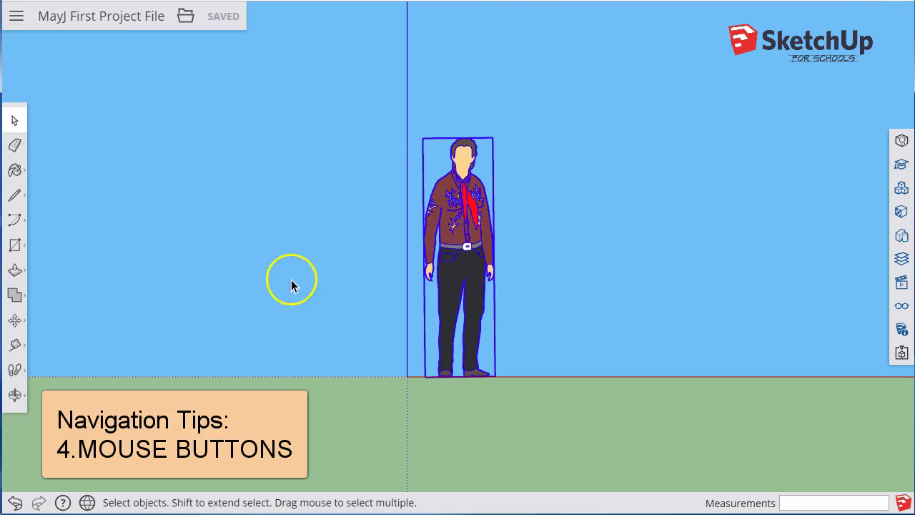
click(563, 234)
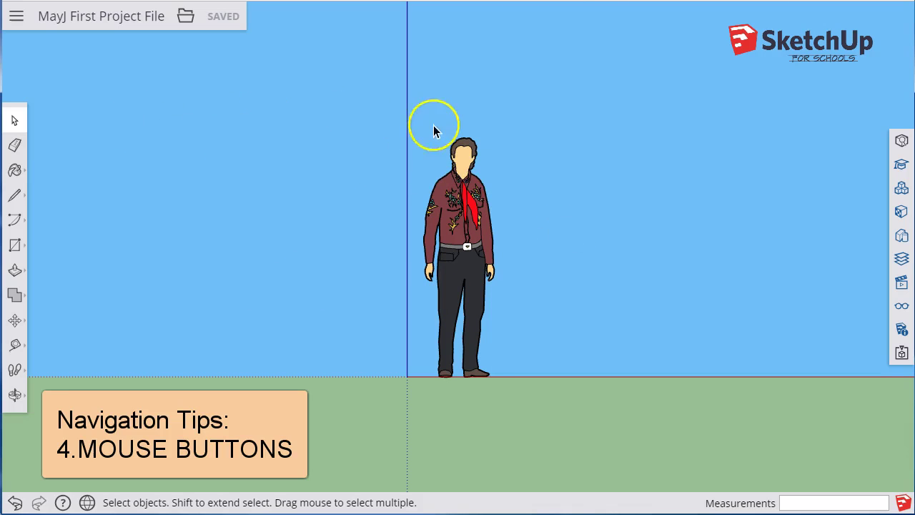
click(455, 194)
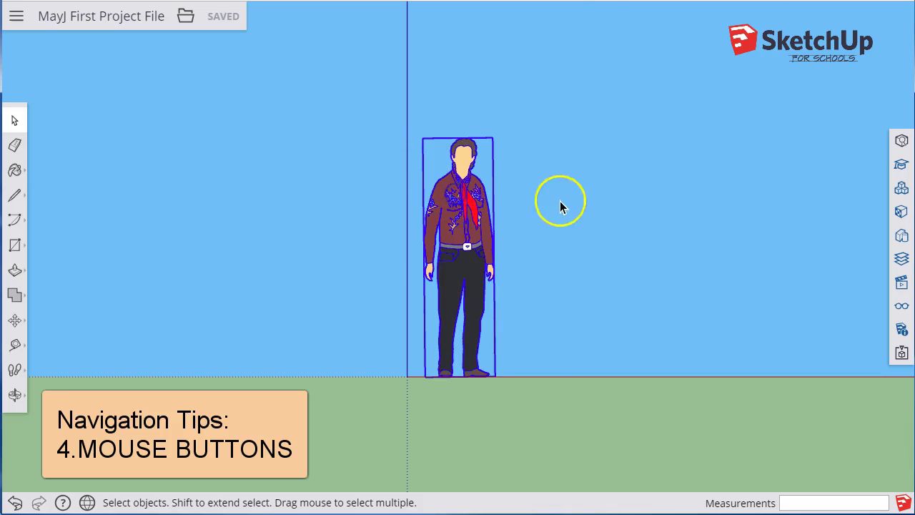
click(560, 206)
click(453, 198)
click(561, 280)
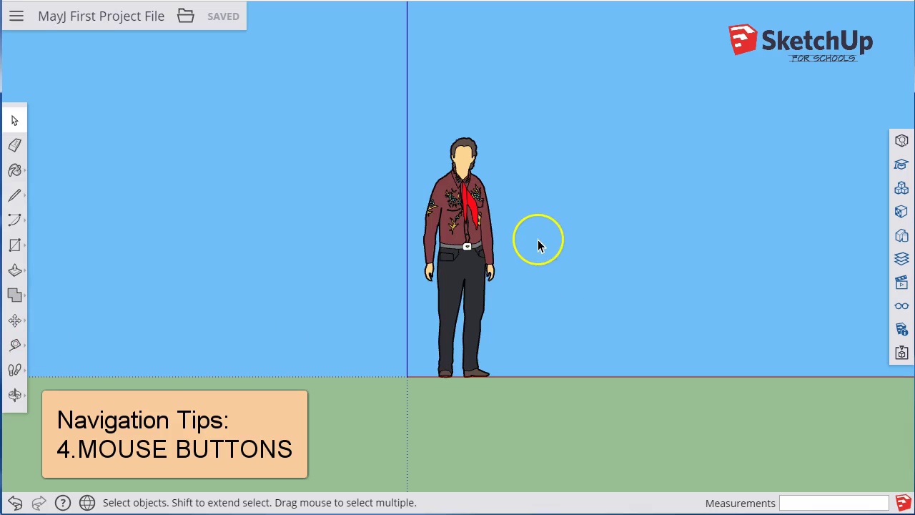
scroll(461, 249, up, 3)
scroll(461, 249, down, 2)
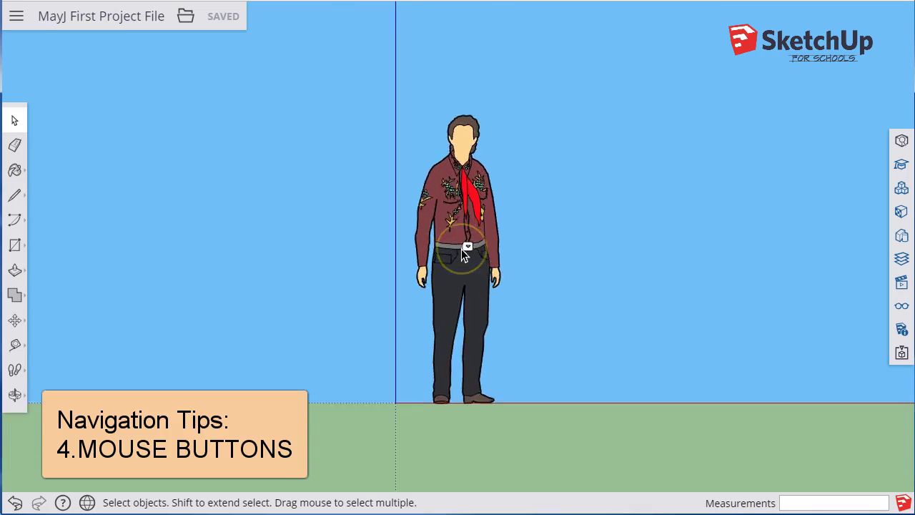
scroll(462, 249, up, 3)
scroll(461, 249, down, 3)
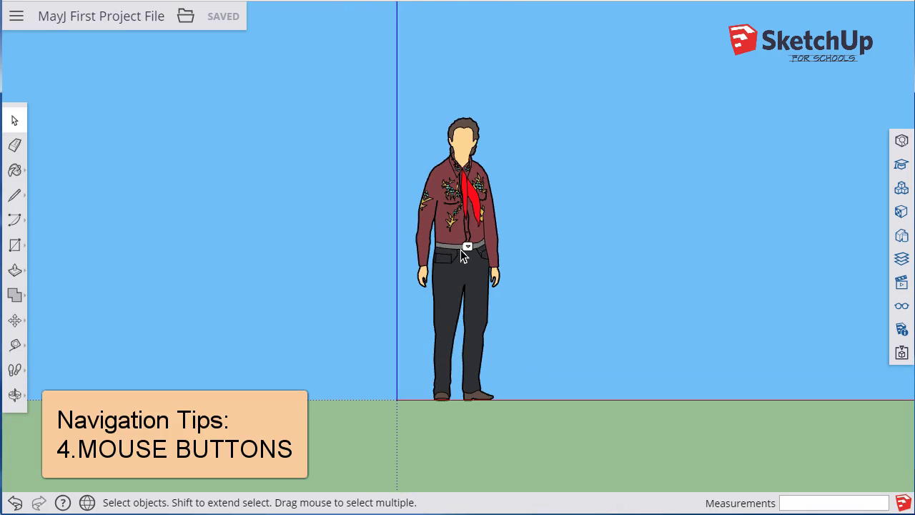
scroll(449, 402, up, 5)
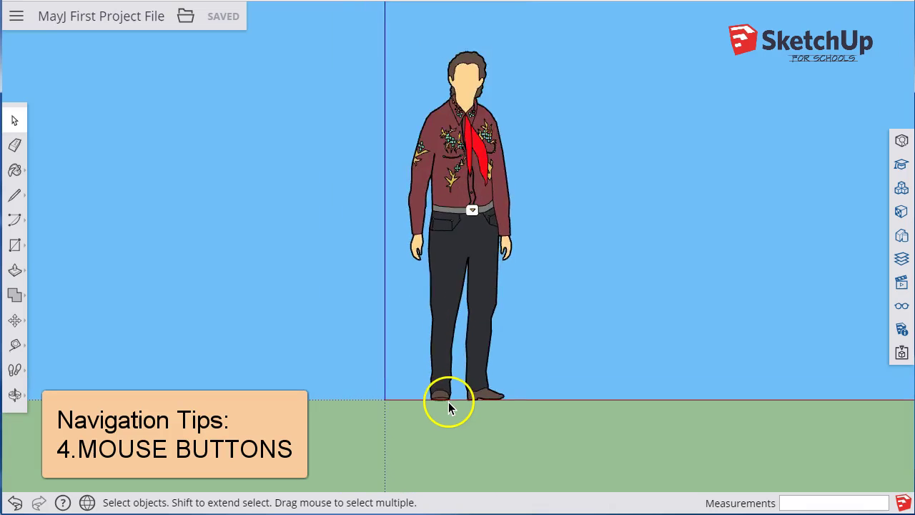
scroll(448, 402, down, 5)
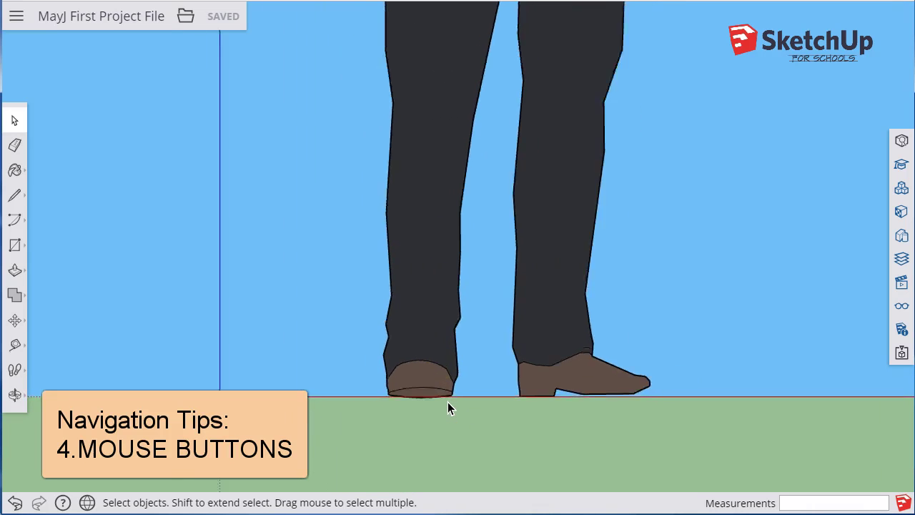
scroll(461, 153, up, 5)
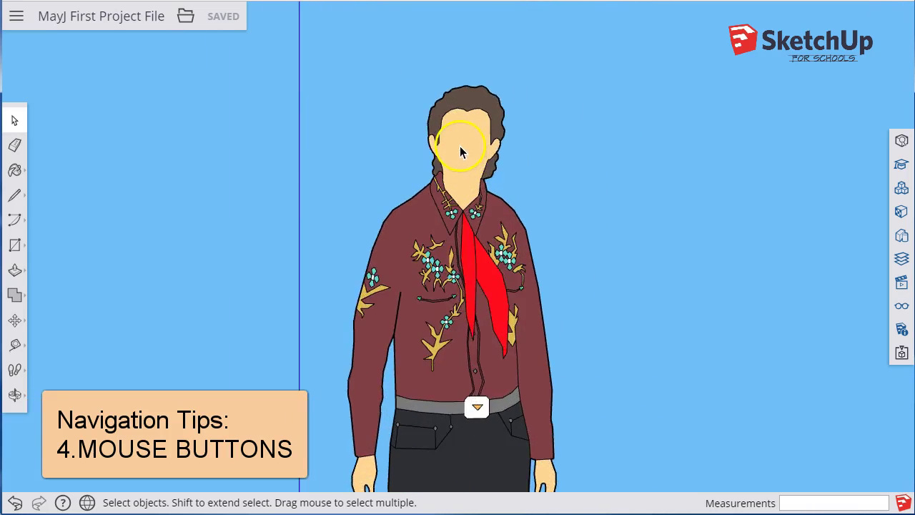
scroll(459, 150, down, 6)
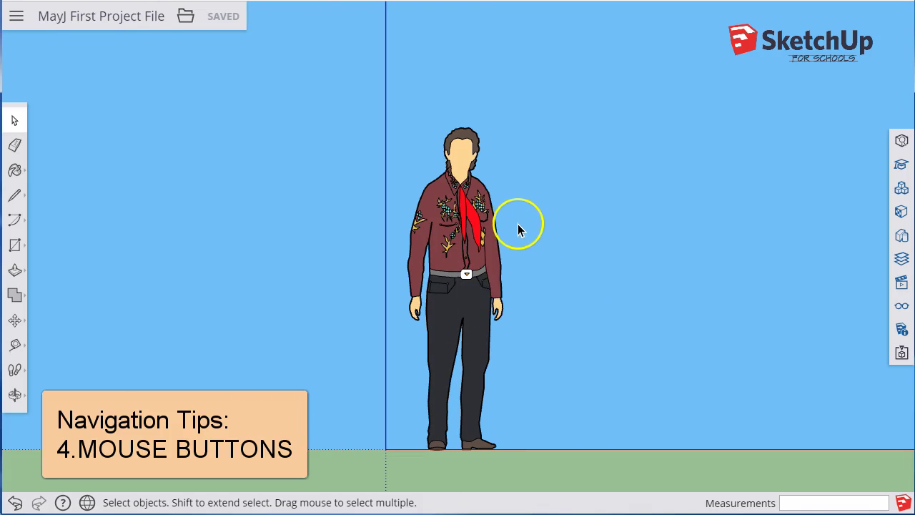
Switch to Perspective from the Views tray, close it, and orbit around the person figure
middle_drag(516, 224, 500, 261)
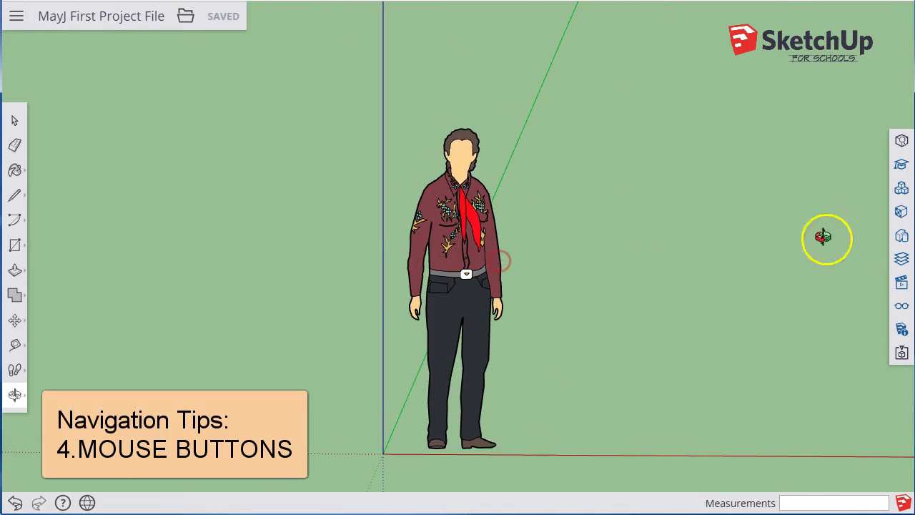
click(899, 283)
click(690, 66)
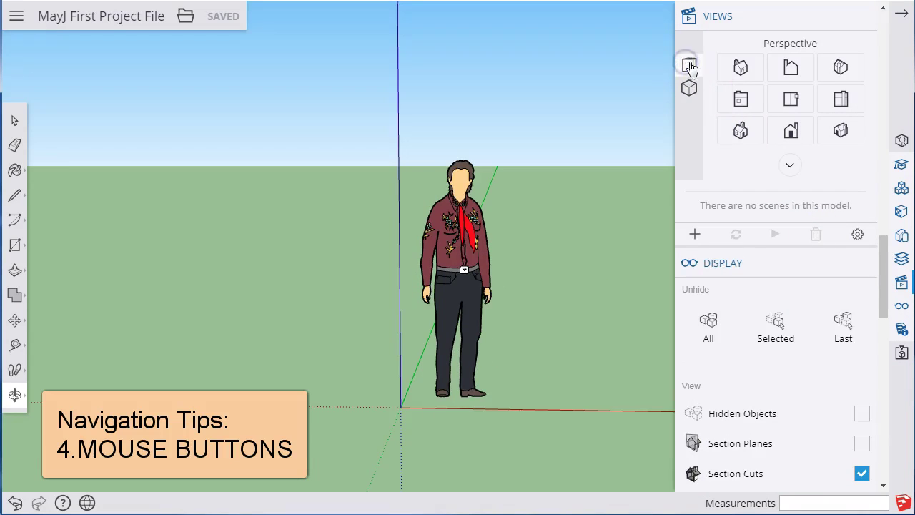
click(901, 15)
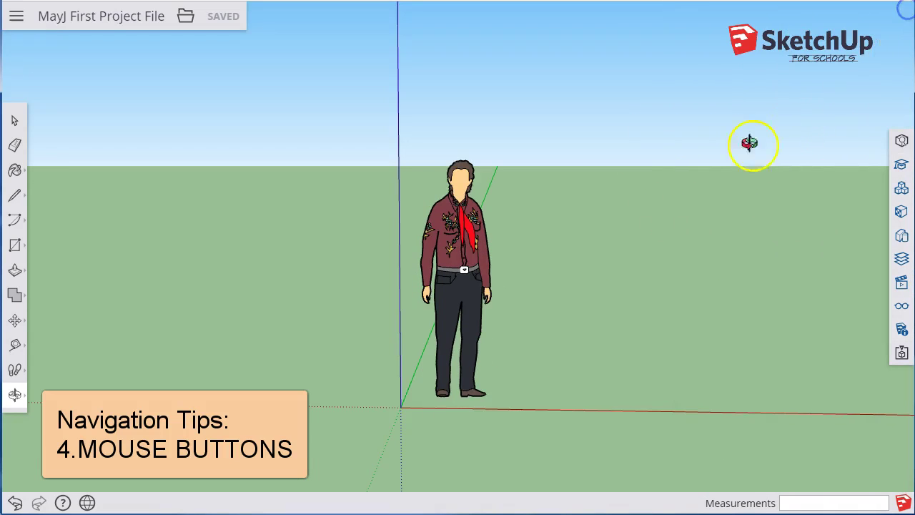
drag(576, 245, 498, 268)
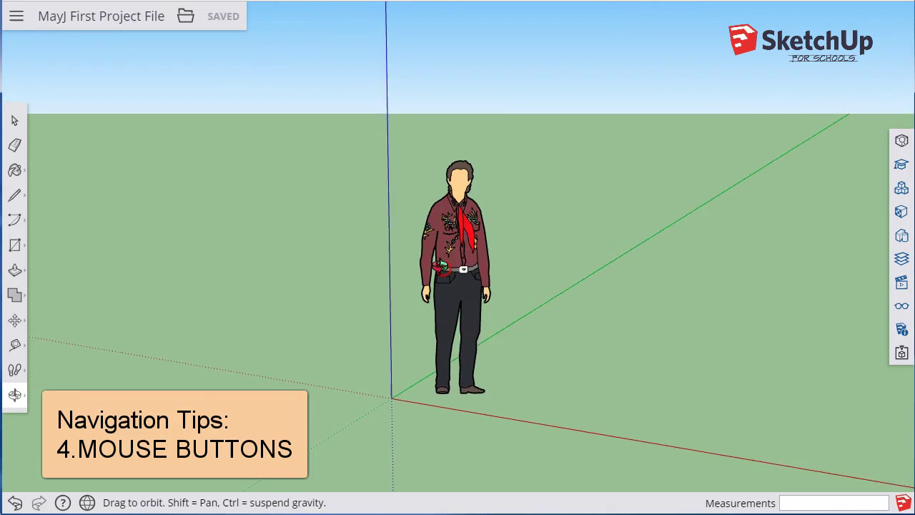
drag(441, 265, 530, 238)
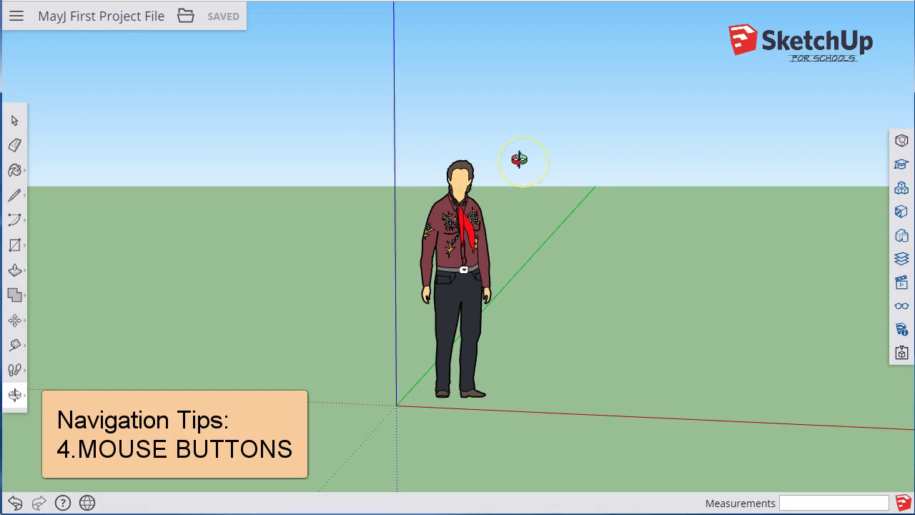
Select the person figure, show its Entity Info, then hide it from the right-click menu
key(space)
click(455, 250)
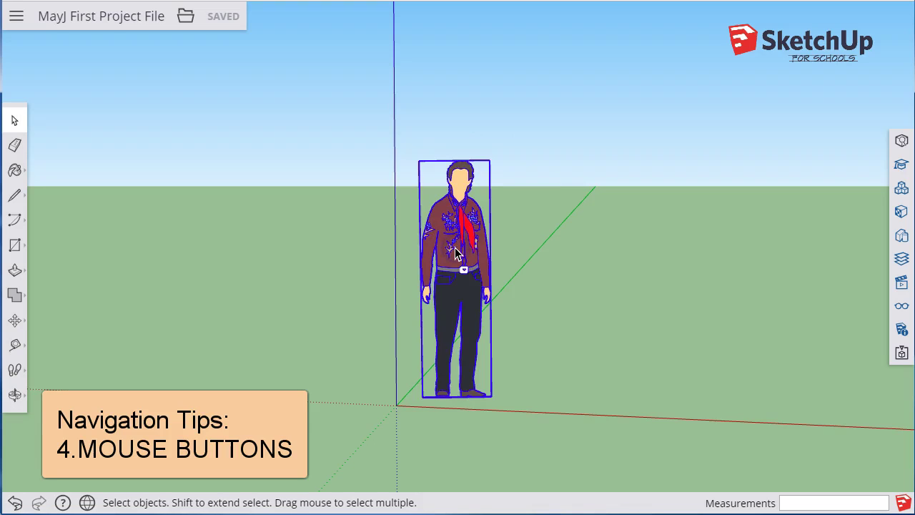
right_click(454, 247)
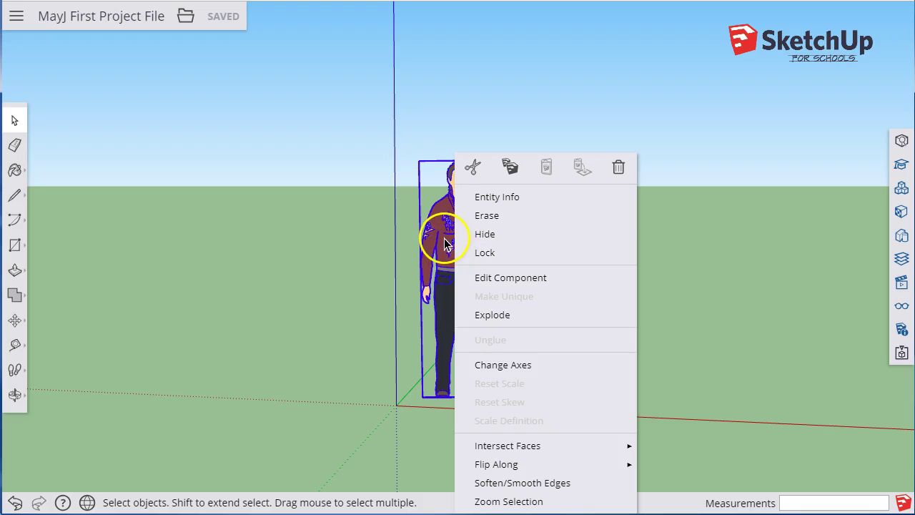
click(492, 197)
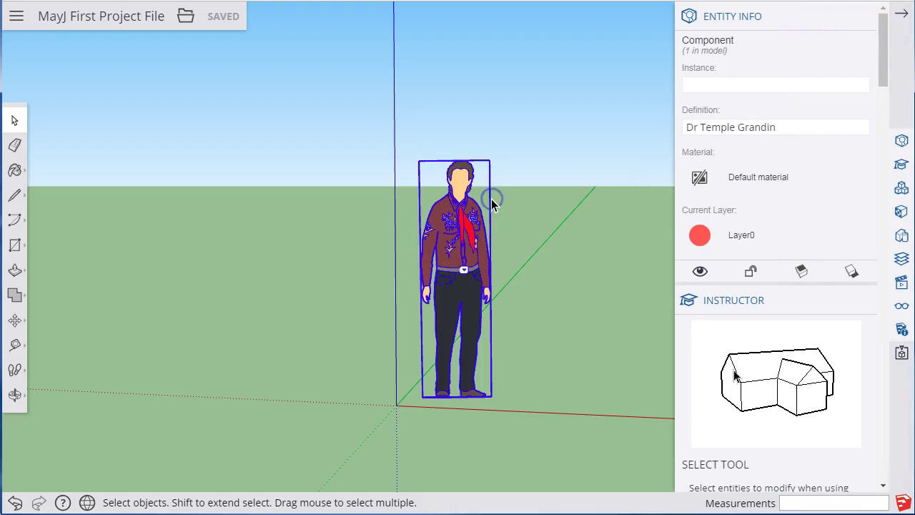
right_click(465, 230)
click(503, 233)
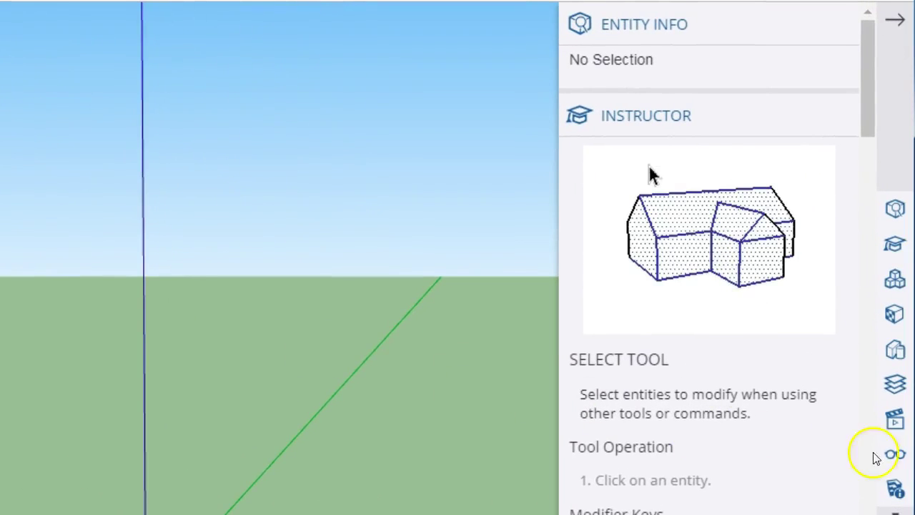
Turn on Hidden Objects in the Display tray and unhide the ghosted figure from its context menu
click(896, 455)
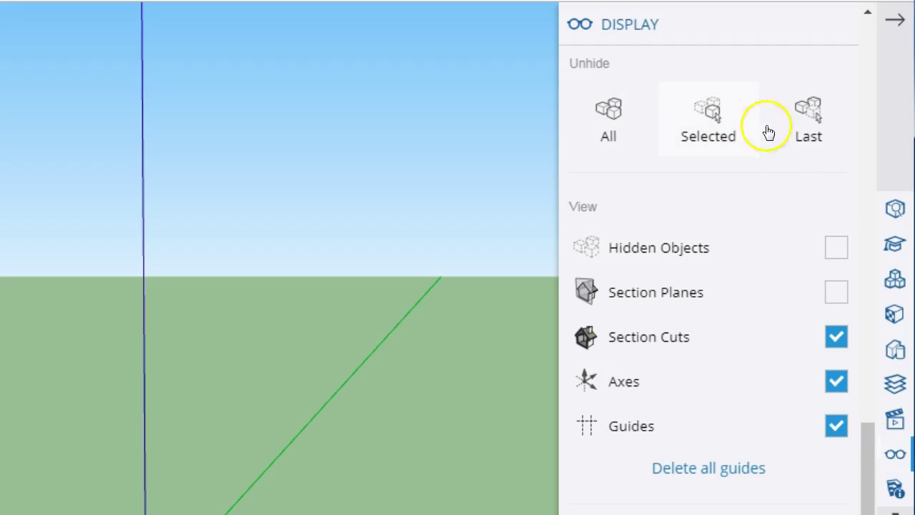
click(835, 247)
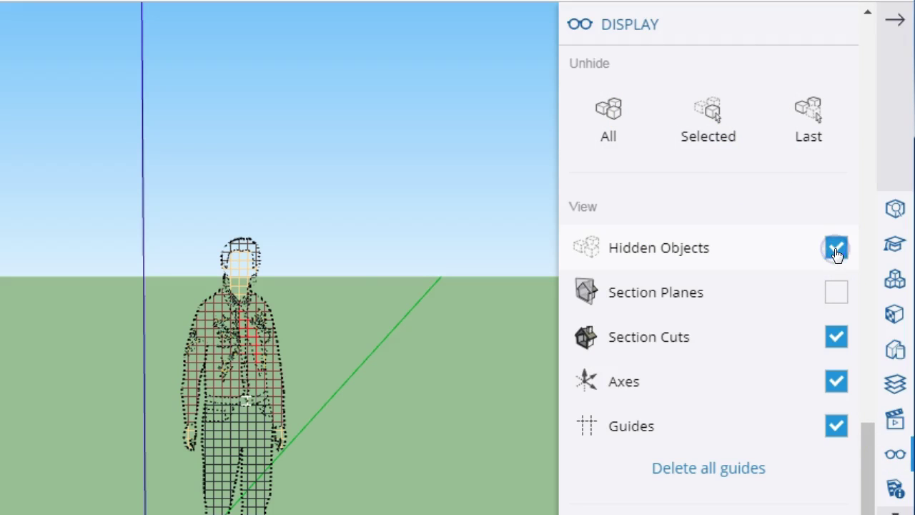
right_click(236, 371)
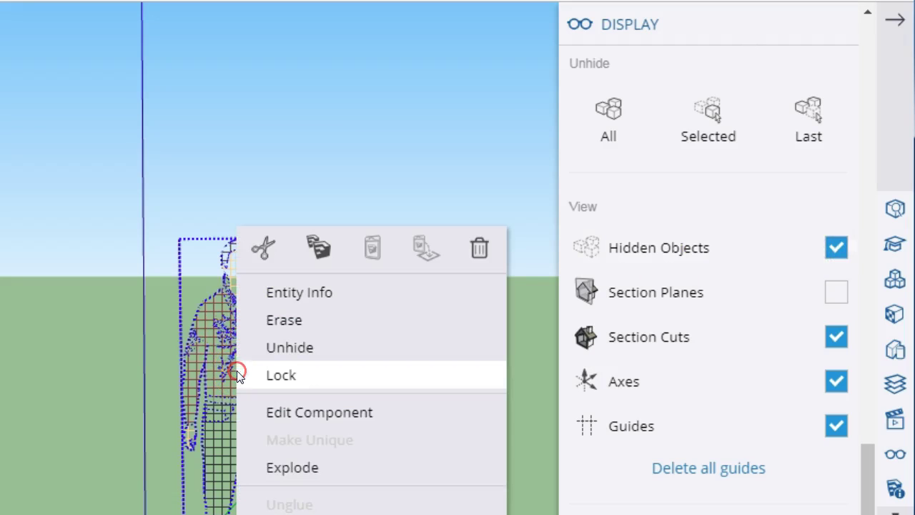
click(278, 359)
click(343, 358)
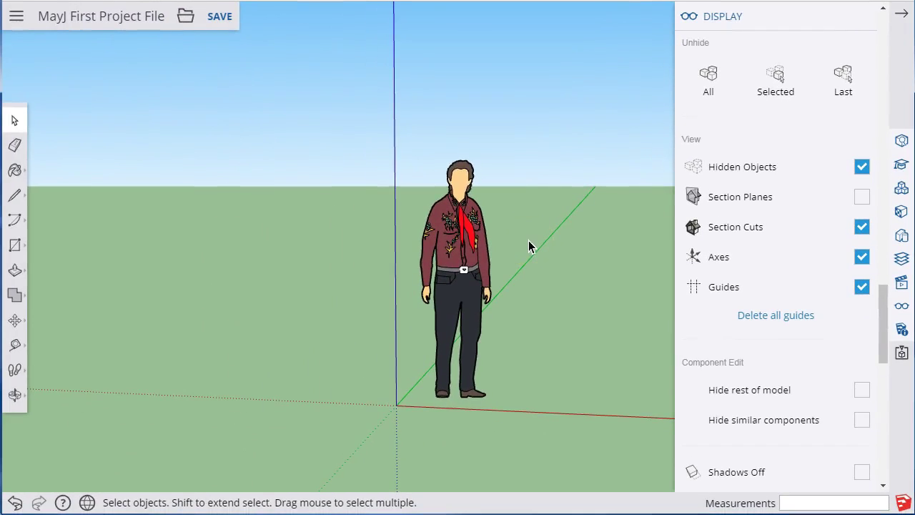